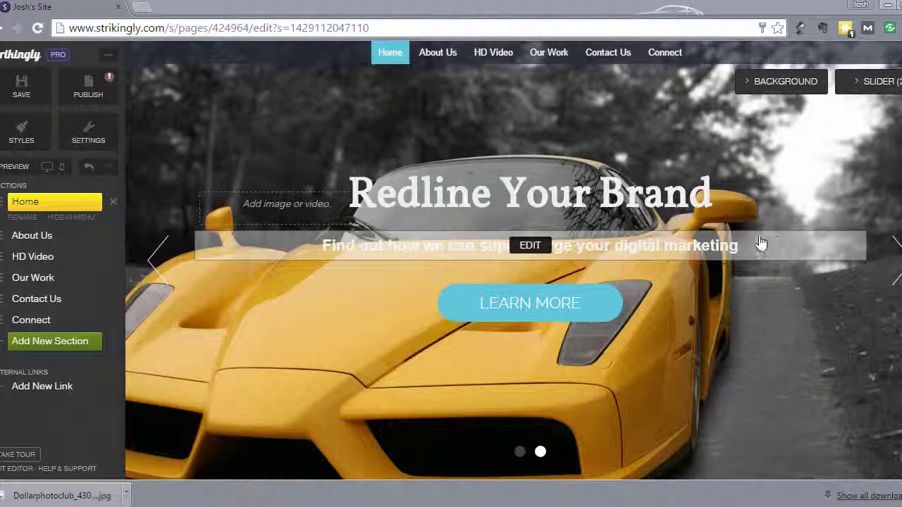
Step: Browse the gallery of new section templates, including Team and Contact Form, and close it without adding a section
click(61, 339)
scroll(248, 201, up, 15)
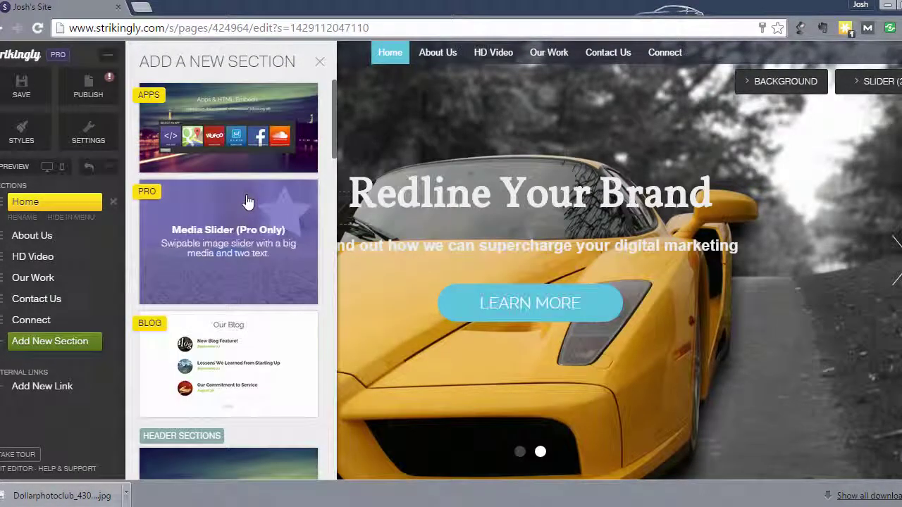
scroll(227, 244, down, 6)
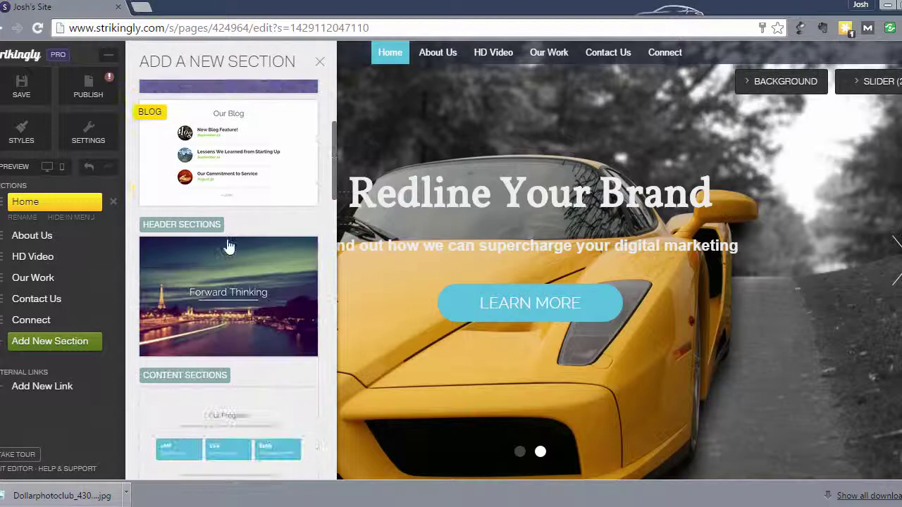
scroll(227, 244, down, 8)
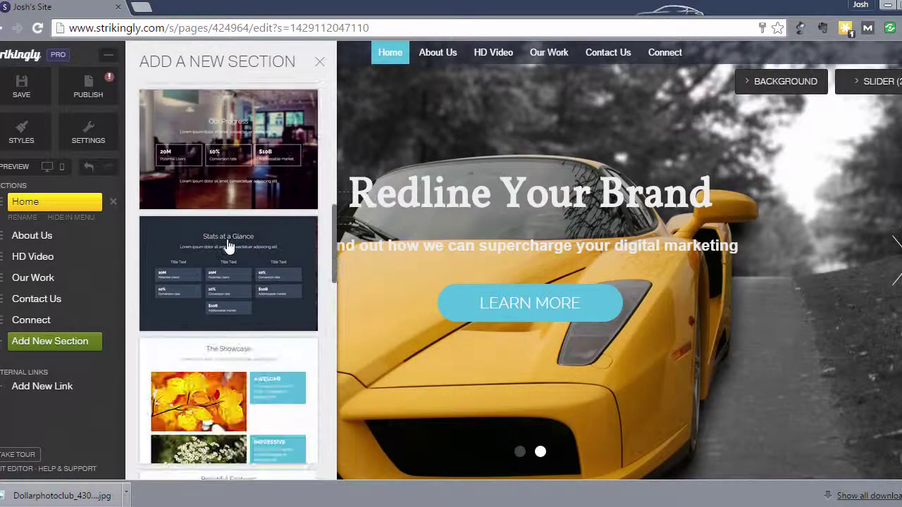
scroll(227, 244, up, 3)
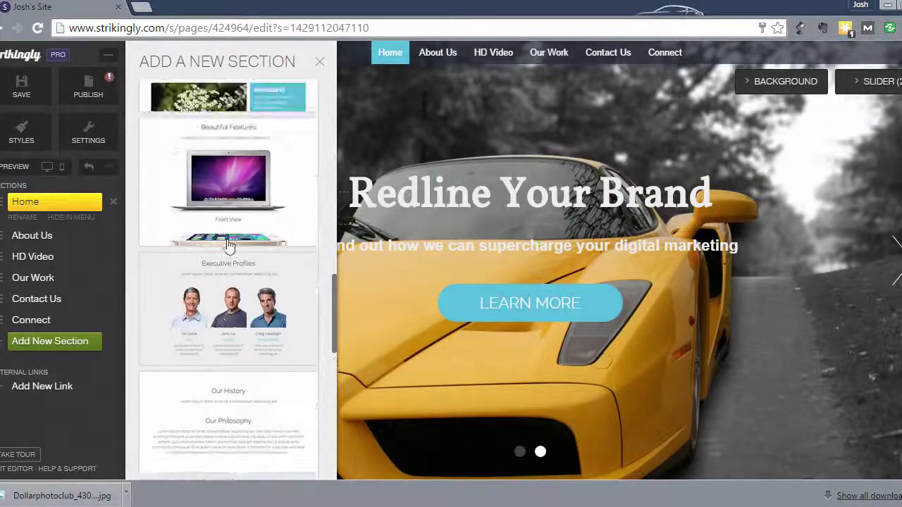
scroll(227, 244, down, 3)
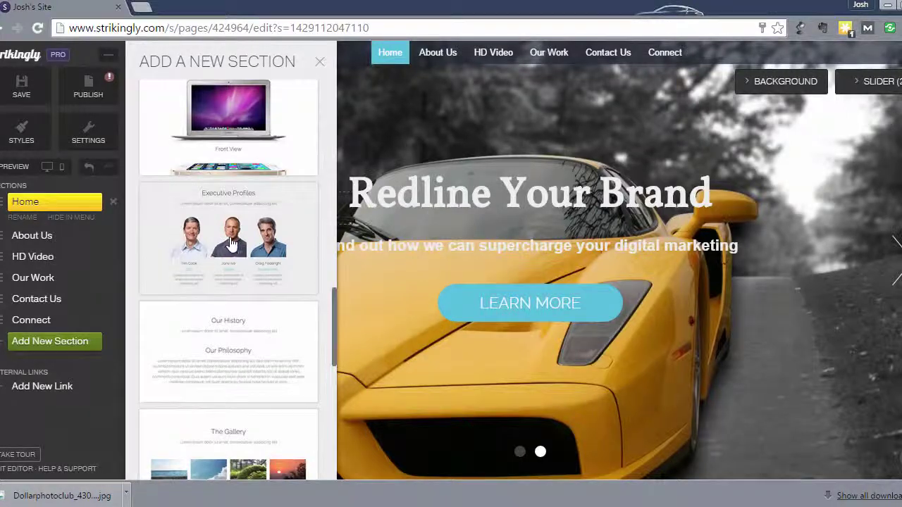
mouse_move(233, 243)
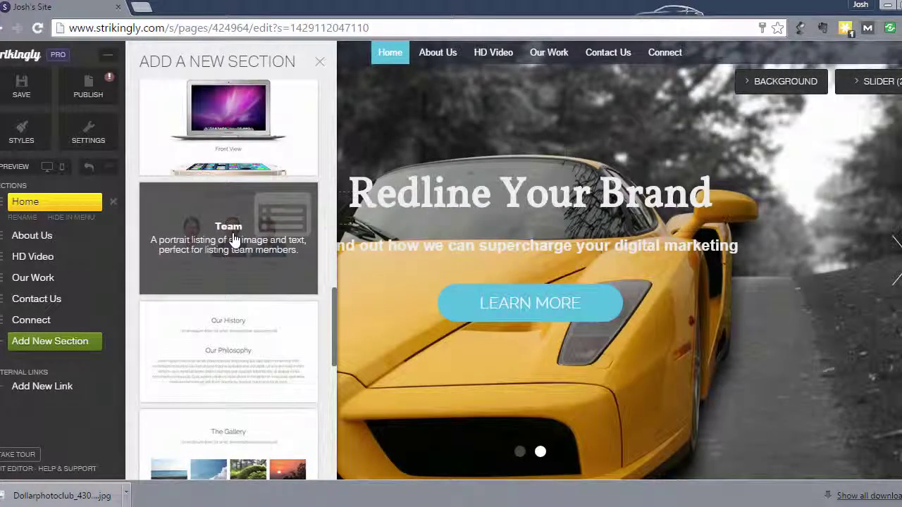
scroll(235, 240, down, 6)
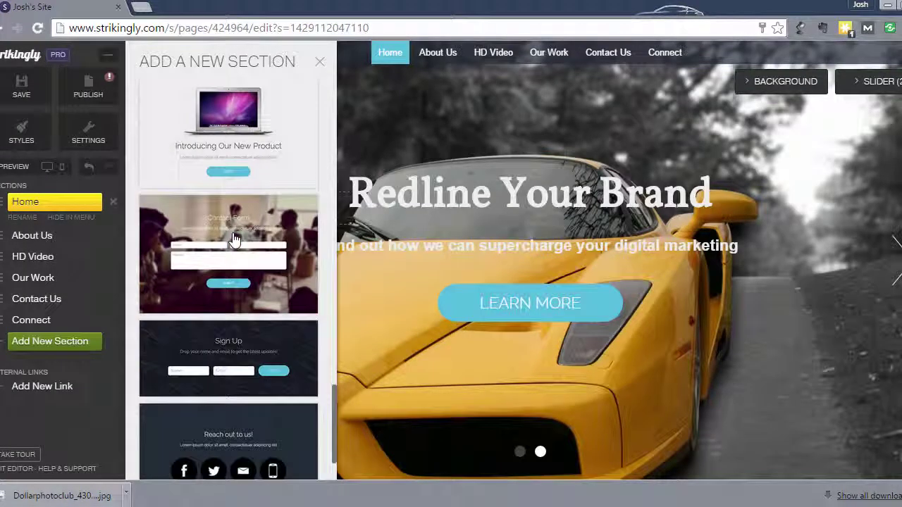
mouse_move(234, 280)
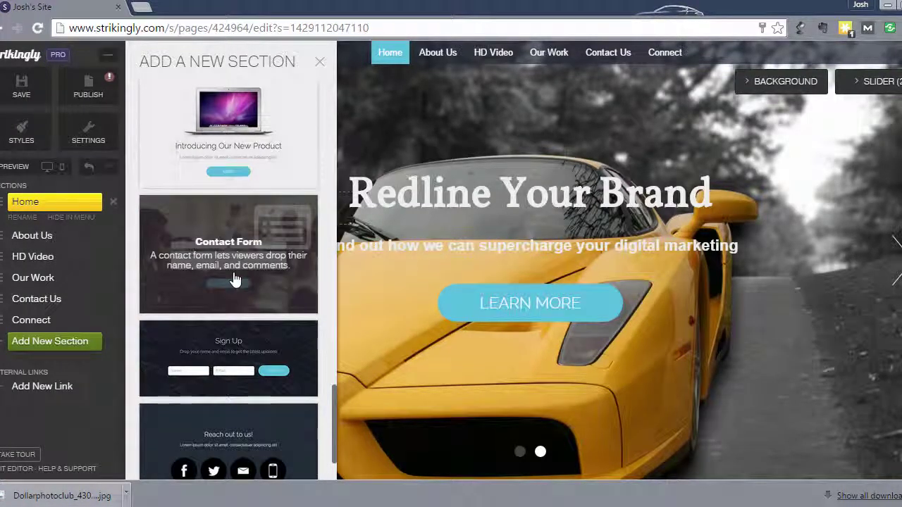
click(320, 62)
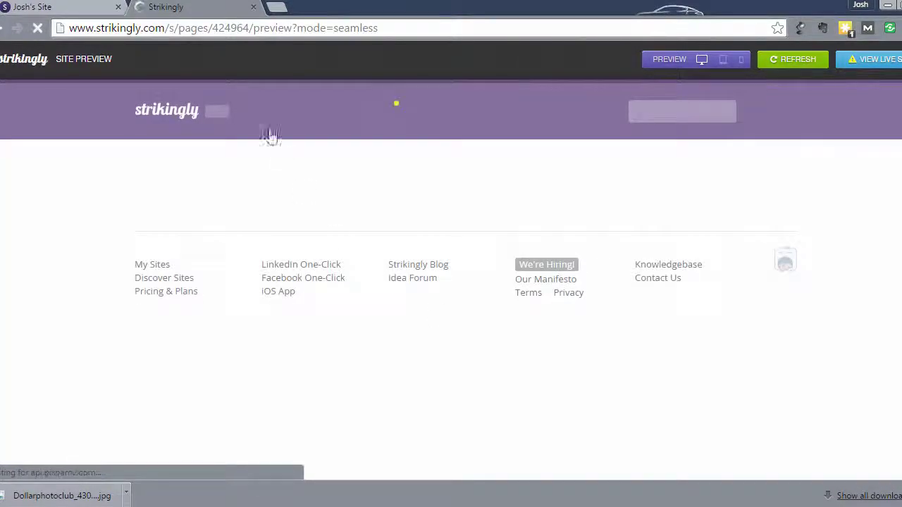
Step: Close the site preview and open the Learn More button on the yellow car slide for editing, selecting its label text
click(252, 7)
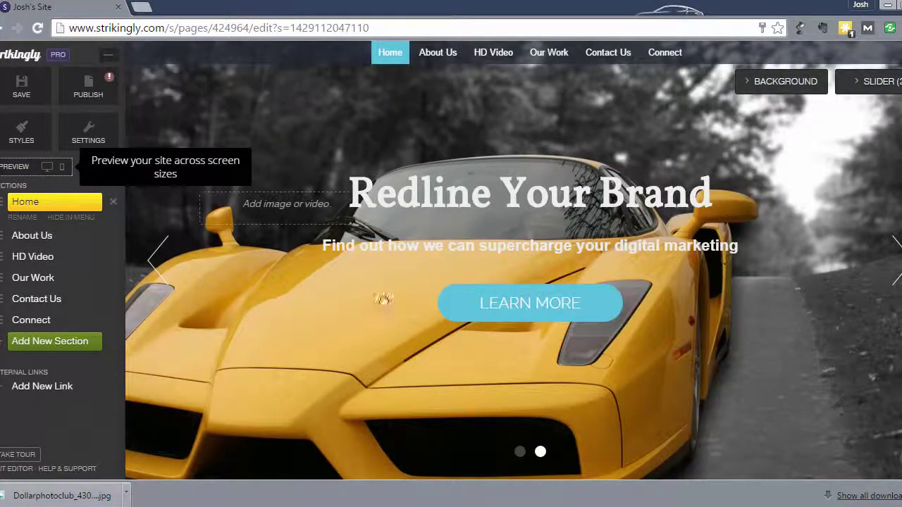
click(525, 307)
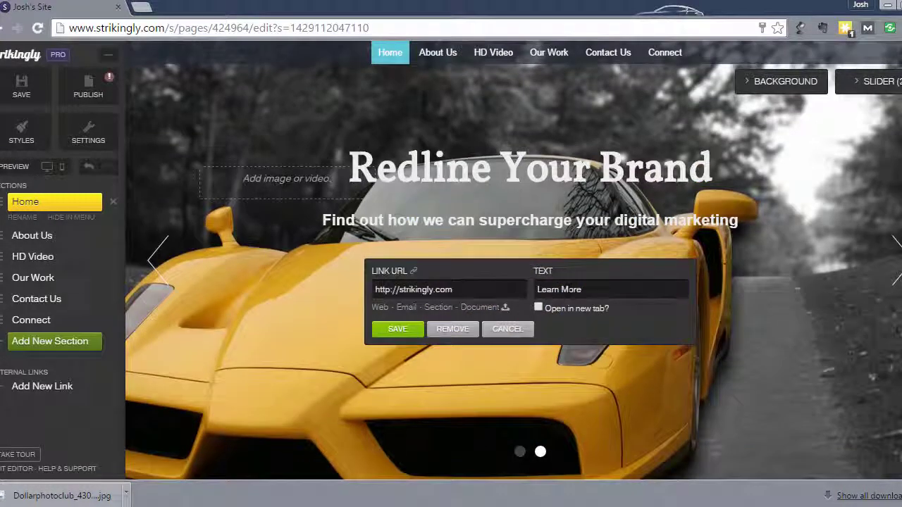
drag(582, 289, 537, 289)
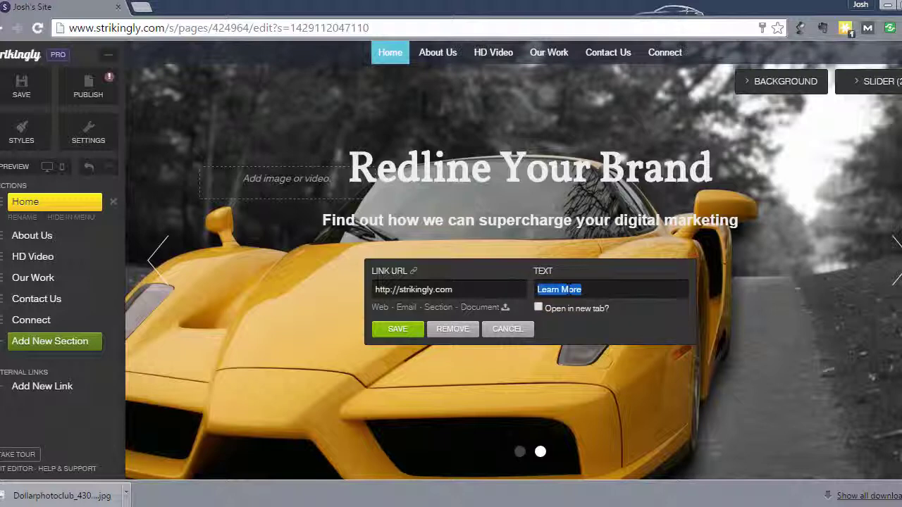
text(About)
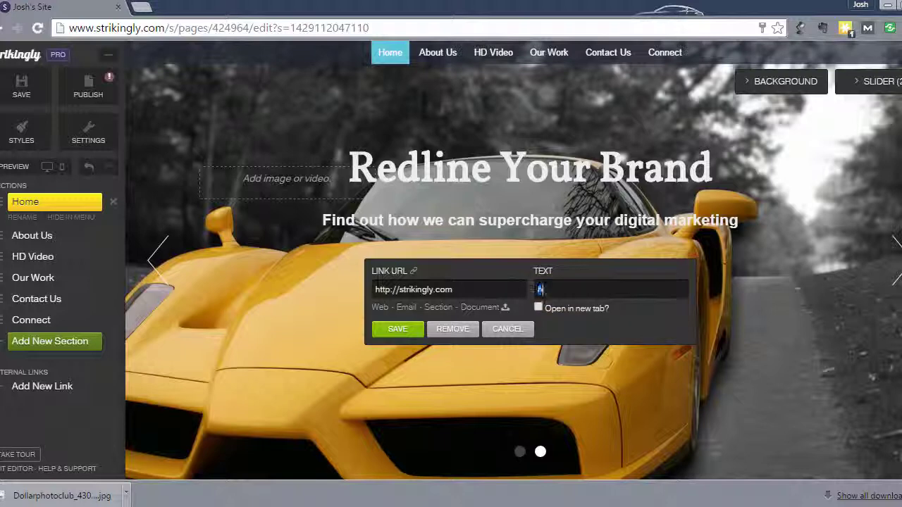
key(BackSpace)
key(BackSpace)
key(BackSpace)
key(BackSpace)
key(BackSpace)
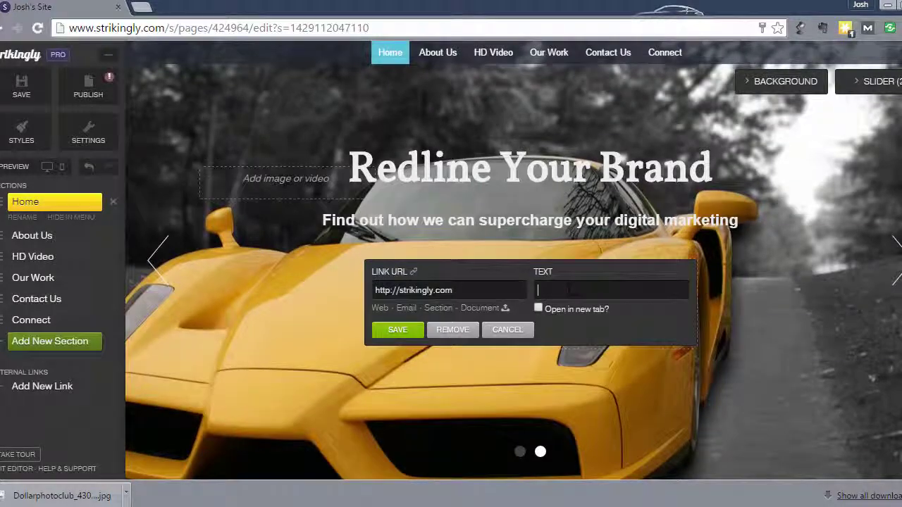
text(Gall)
key(BackSpace)
key(BackSpace)
key(BackSpace)
key(BackSpace)
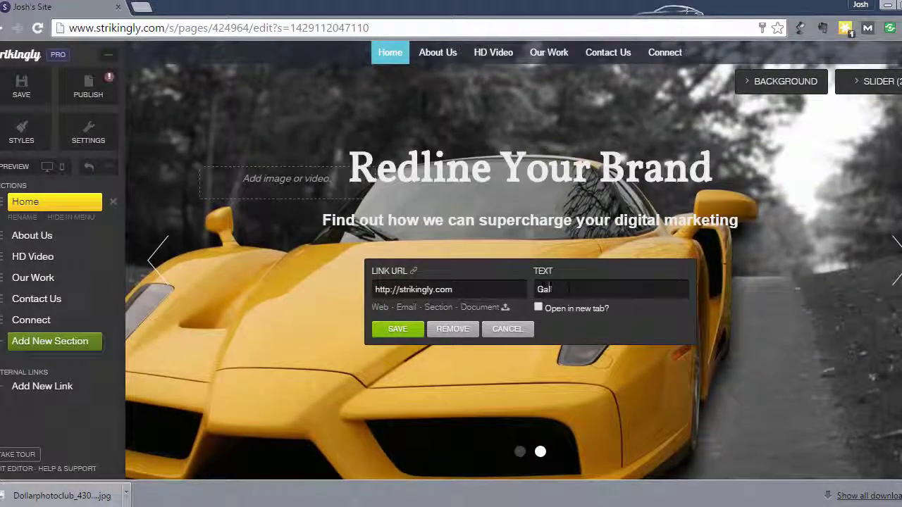
Step: Label the yellow car slide's button "Contact Us", set its link URL to #5 and save the button
text(Contact Us)
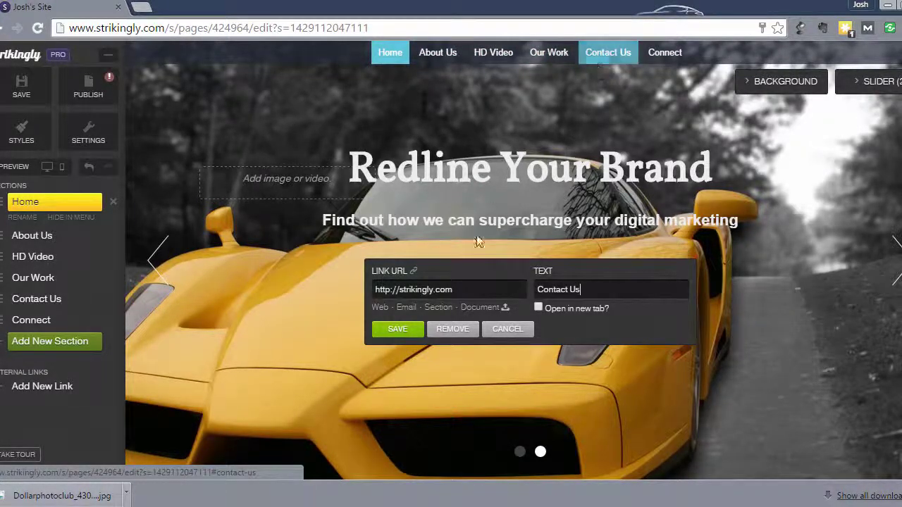
triple_click(423, 290)
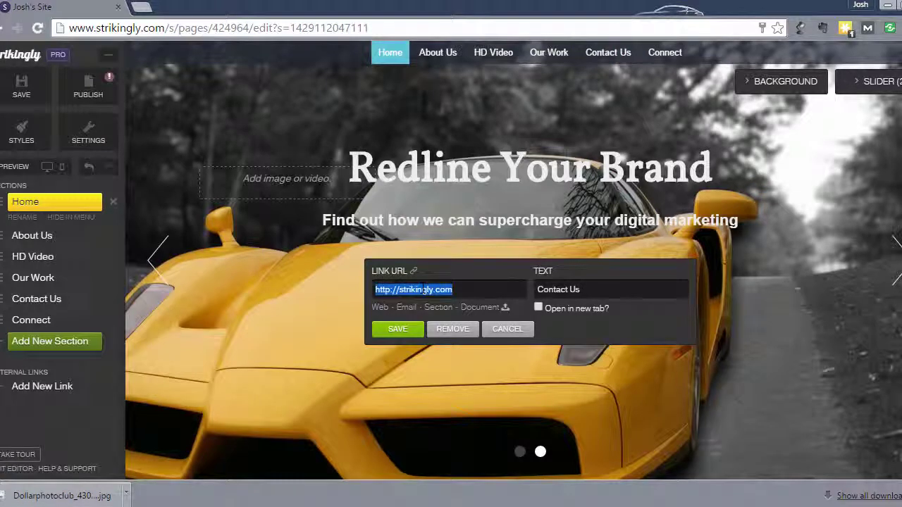
text(#5)
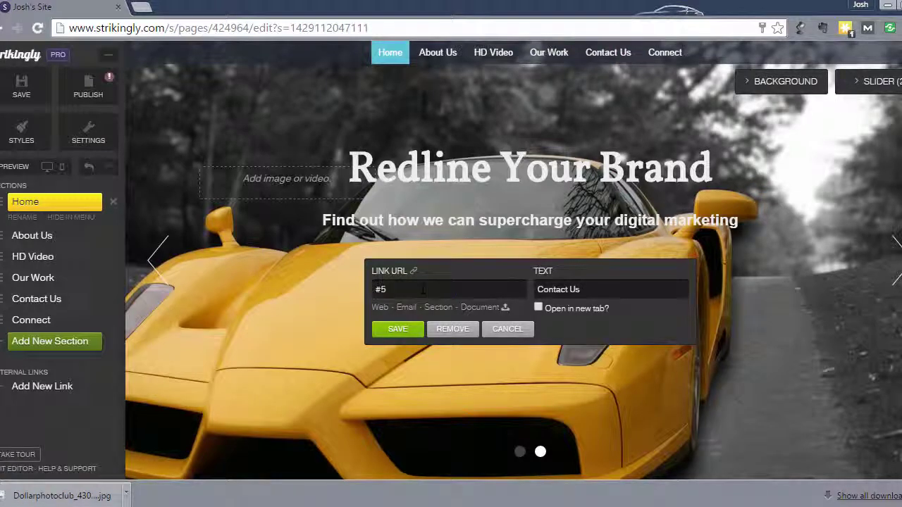
click(394, 337)
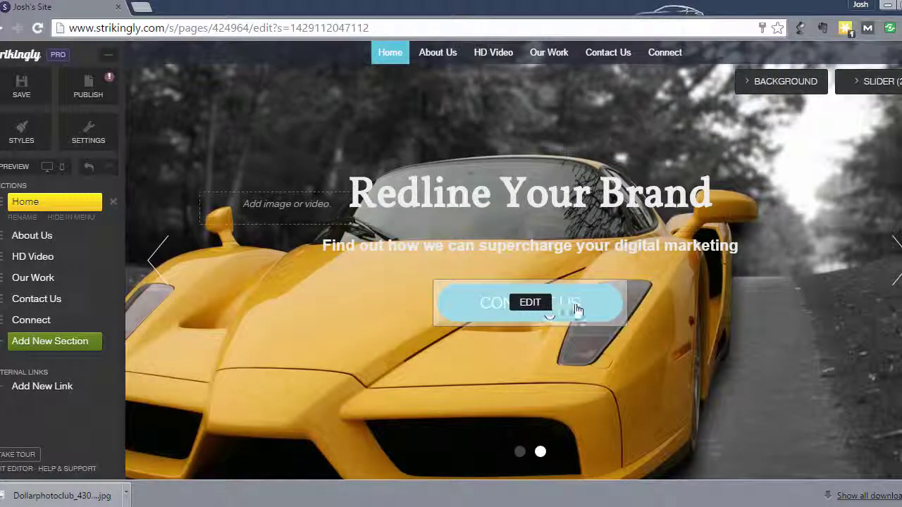
Step: On the red car slide, relabel the Sign Up Now button "Why Us?", set its link URL to #2 and save the button
click(155, 261)
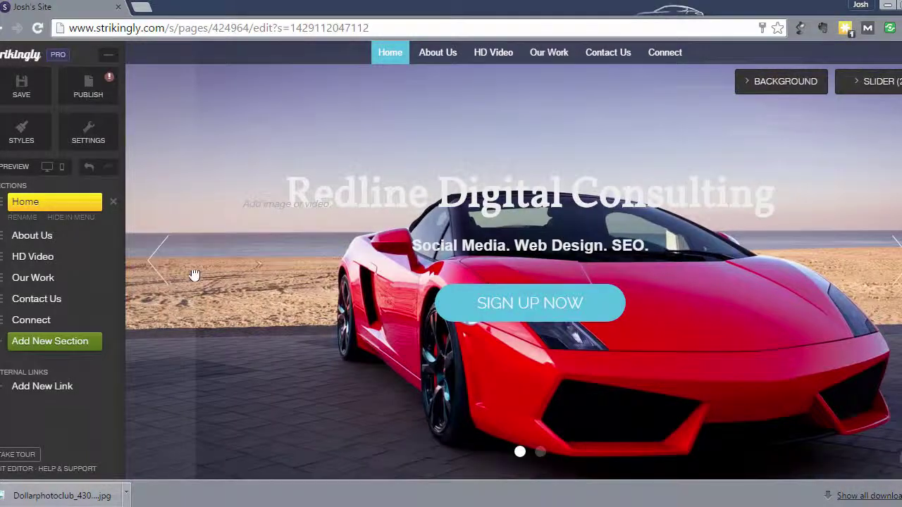
scroll(495, 306, down, 4)
scroll(498, 306, up, 4)
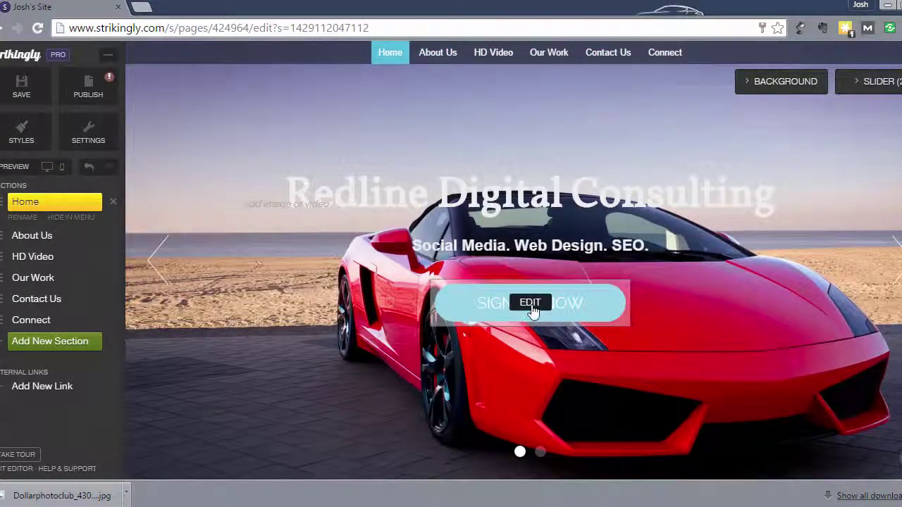
click(530, 305)
triple_click(545, 289)
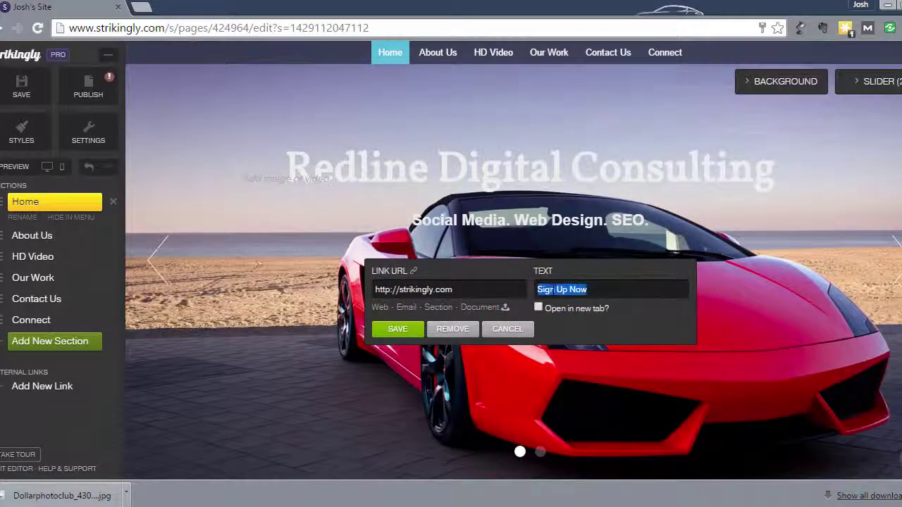
text(Wh)
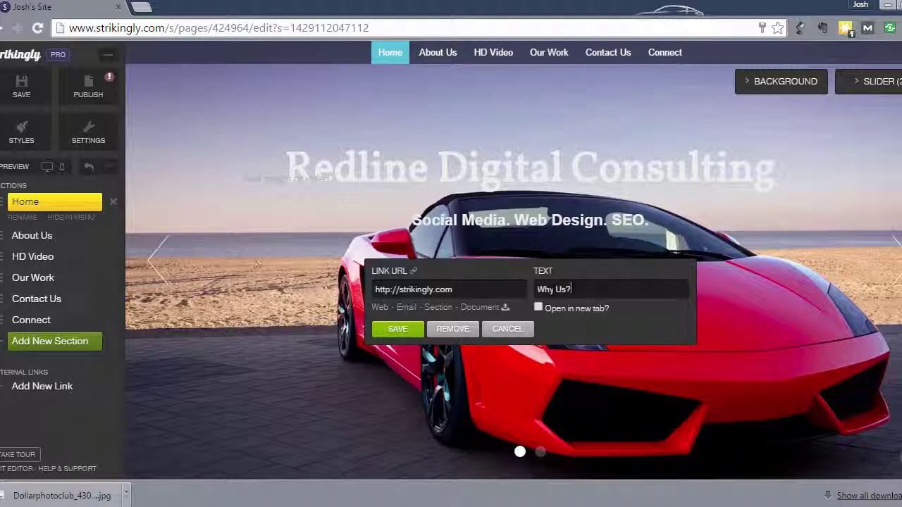
triple_click(458, 290)
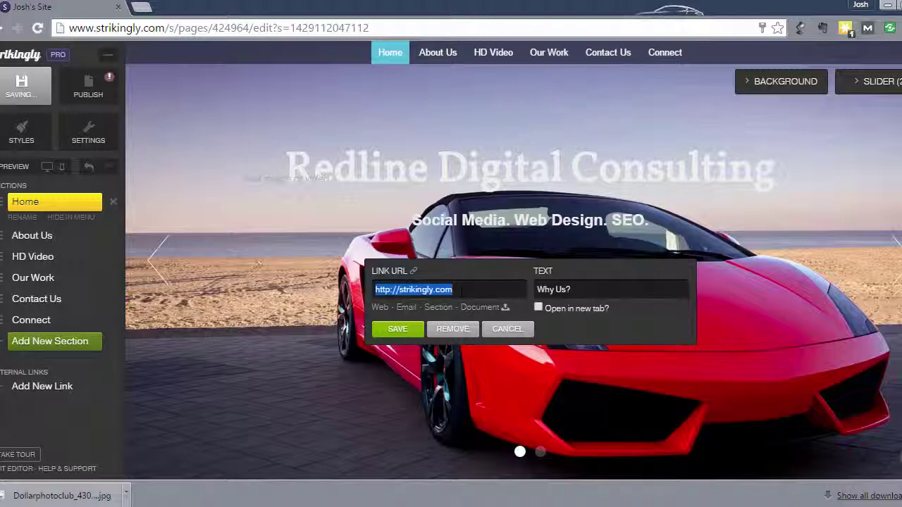
text(#2)
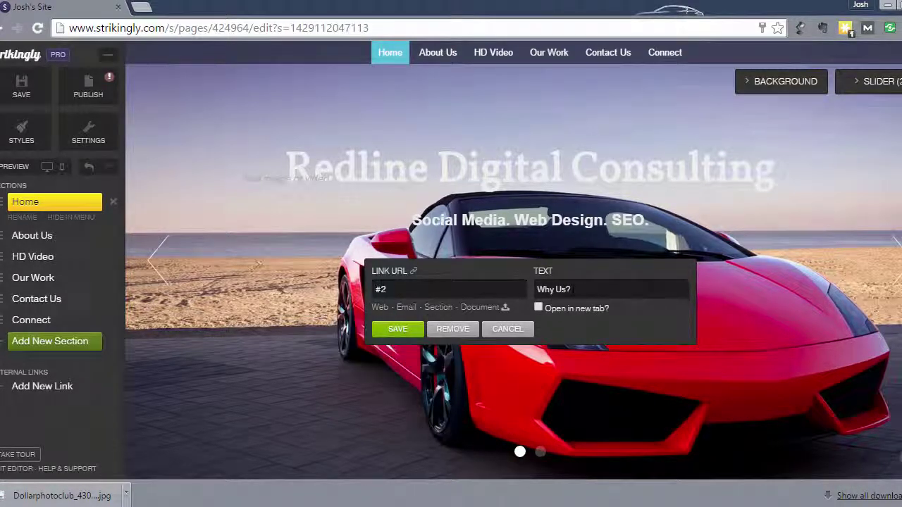
click(398, 332)
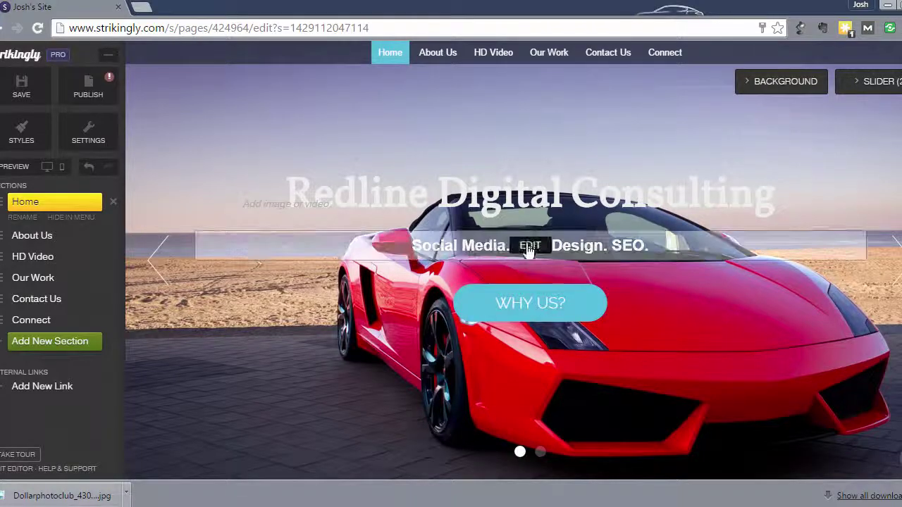
Step: Review the page's sections from Home down to Connect with Us and return to the Home slider
scroll(527, 250, down, 8)
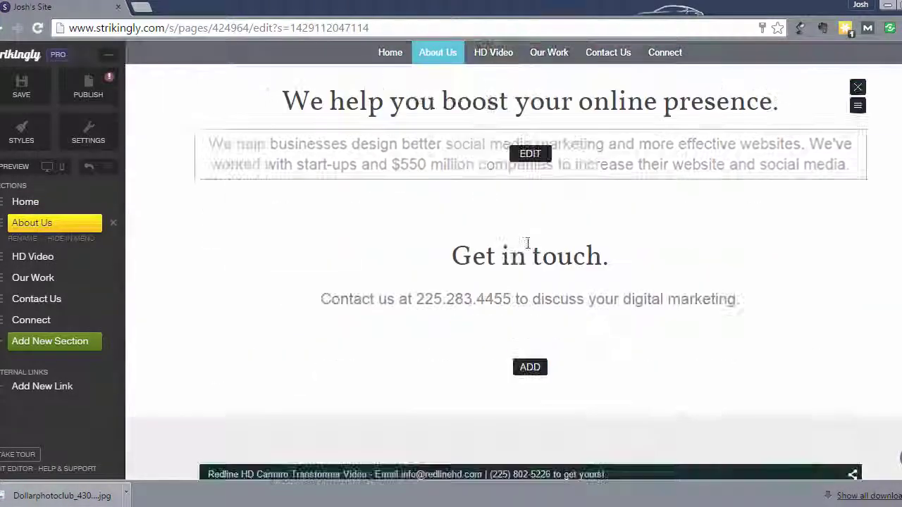
scroll(527, 243, down, 14)
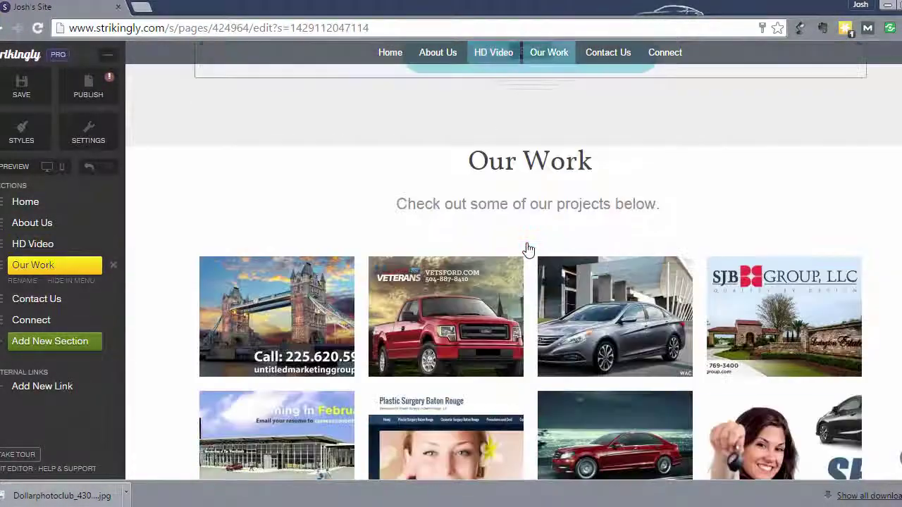
scroll(527, 247, down, 15)
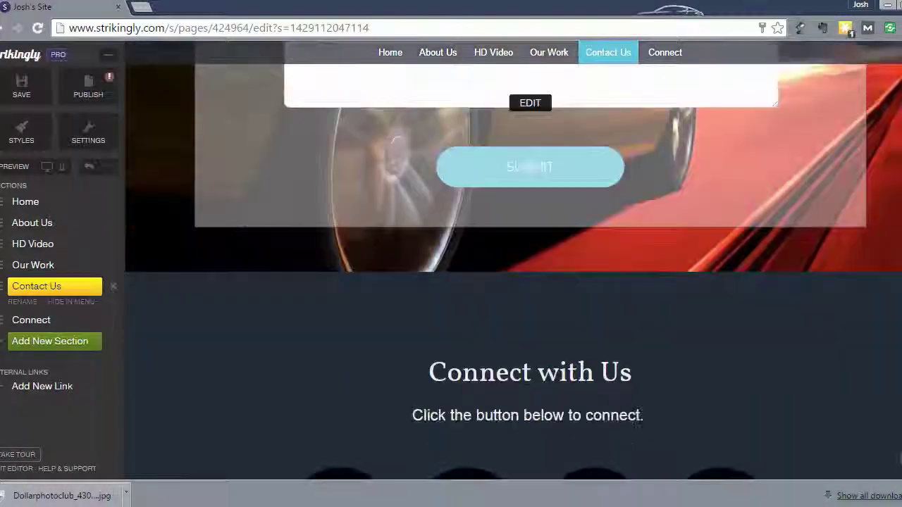
scroll(526, 242, down, 4)
scroll(526, 242, up, 12)
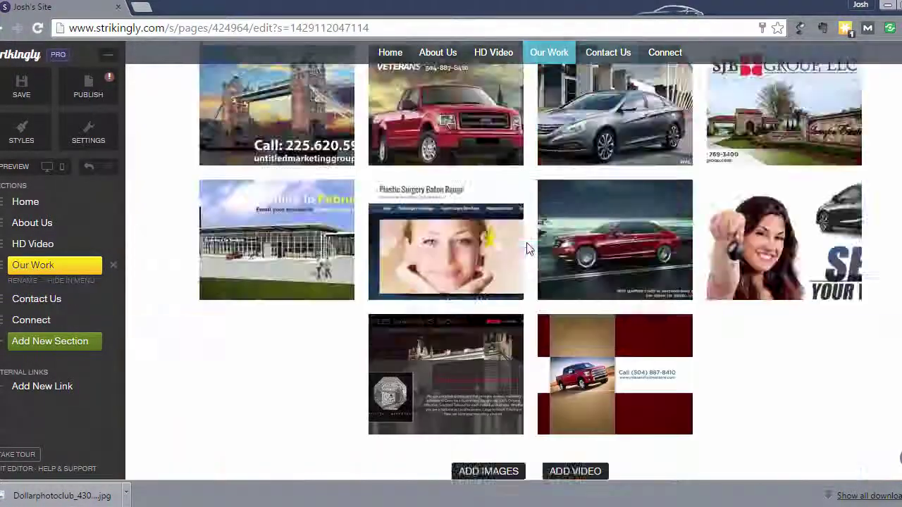
scroll(526, 243, up, 15)
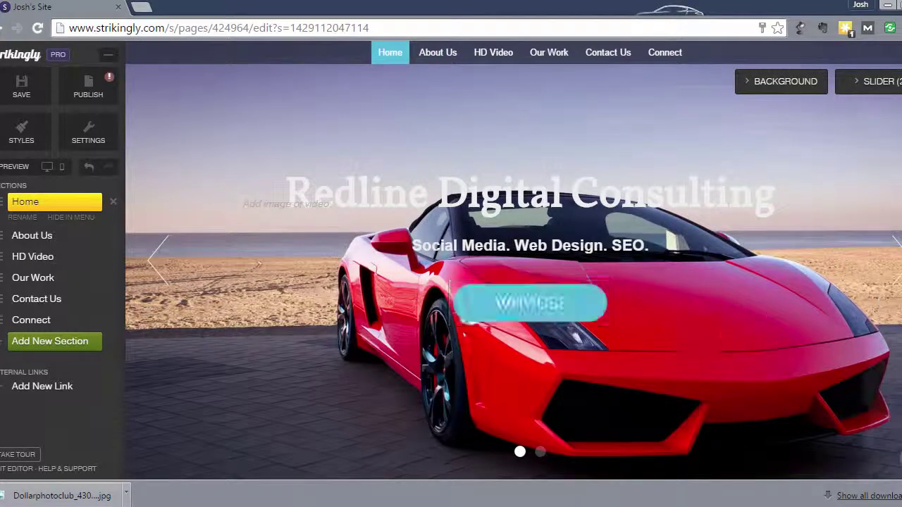
Step: Save the site, test the Why Us? button's link in the site preview and return to the Home slider
click(15, 86)
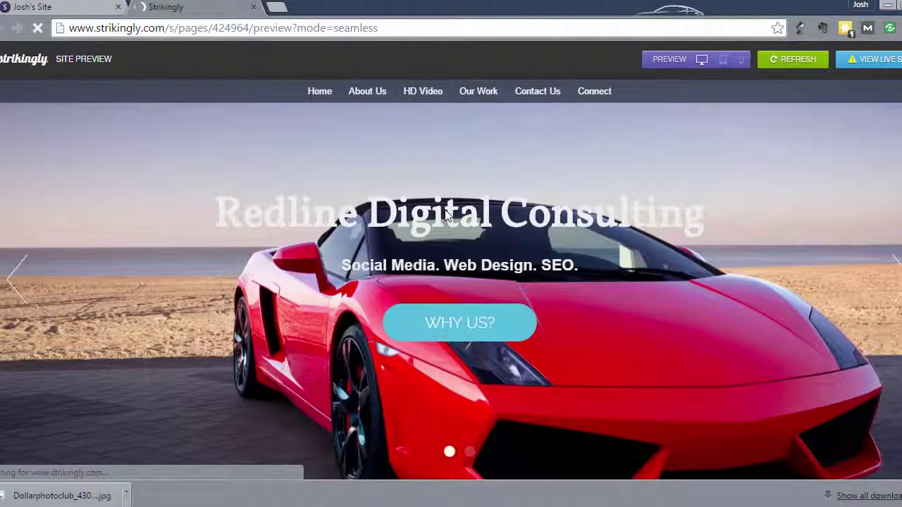
click(460, 324)
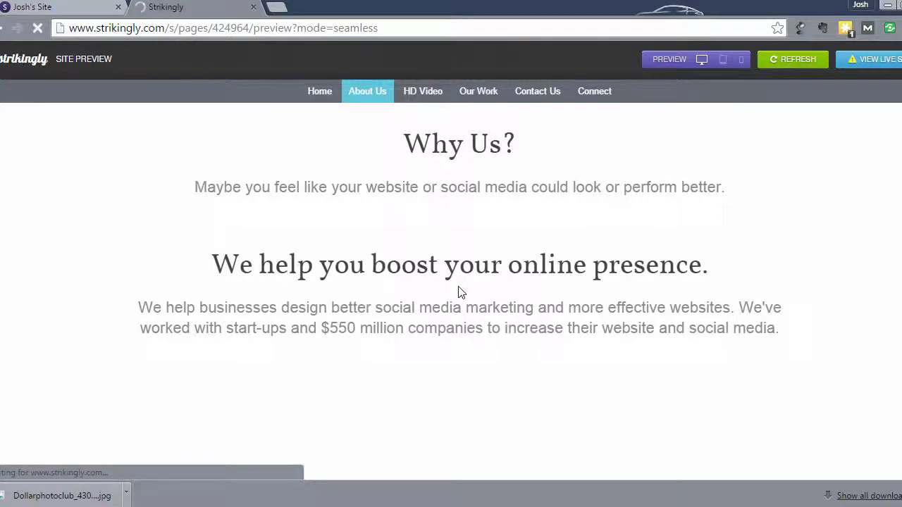
scroll(461, 388, down, 2)
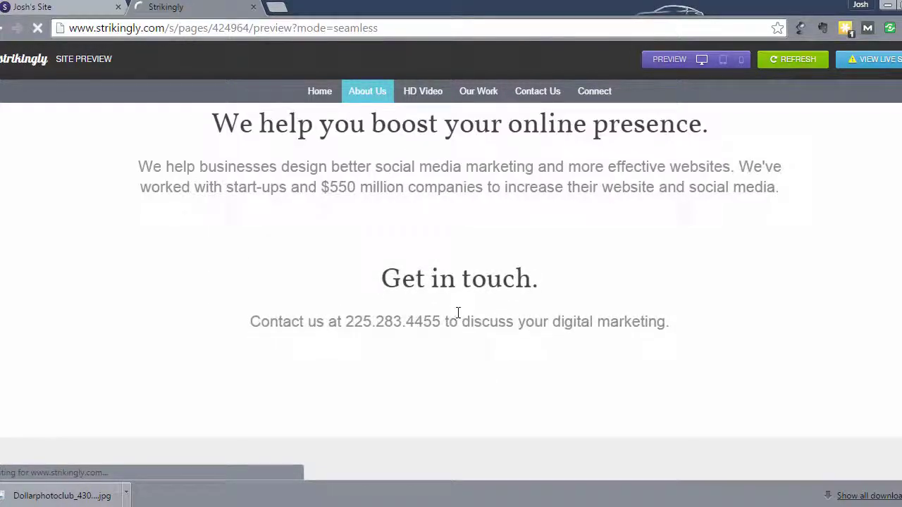
scroll(457, 317, up, 1)
scroll(456, 319, up, 6)
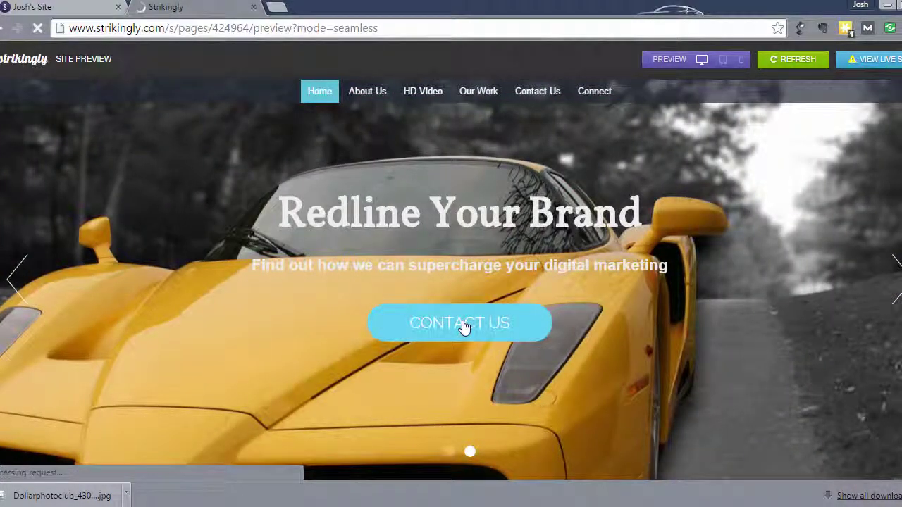
Step: Test the Contact Us button's link in the site preview, return to the Home slider and close the preview
click(459, 323)
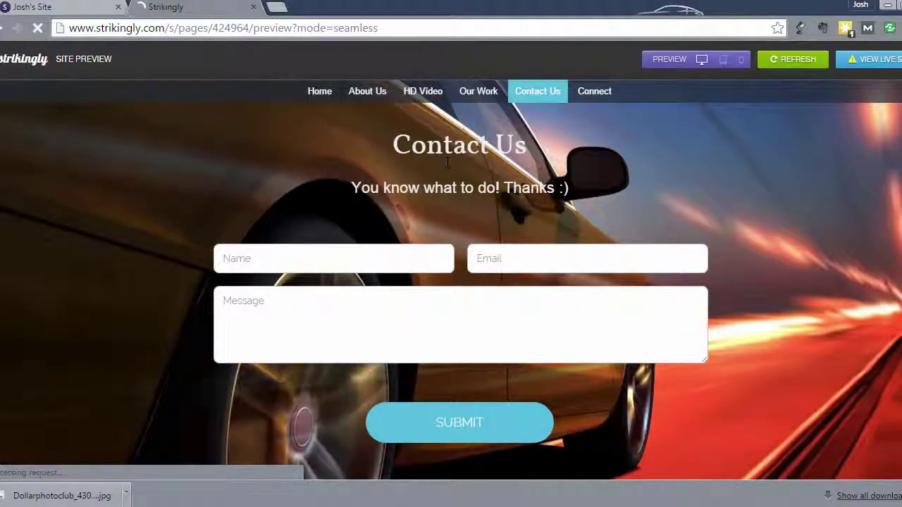
click(318, 92)
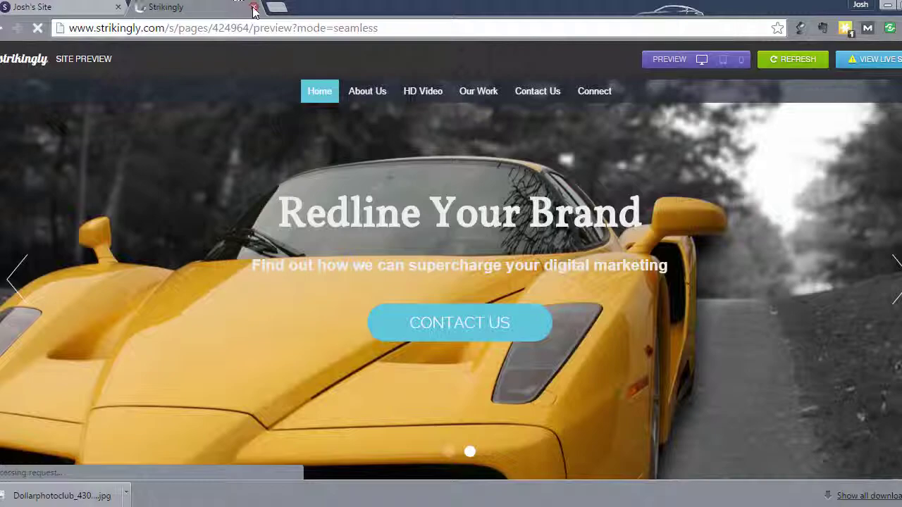
click(253, 9)
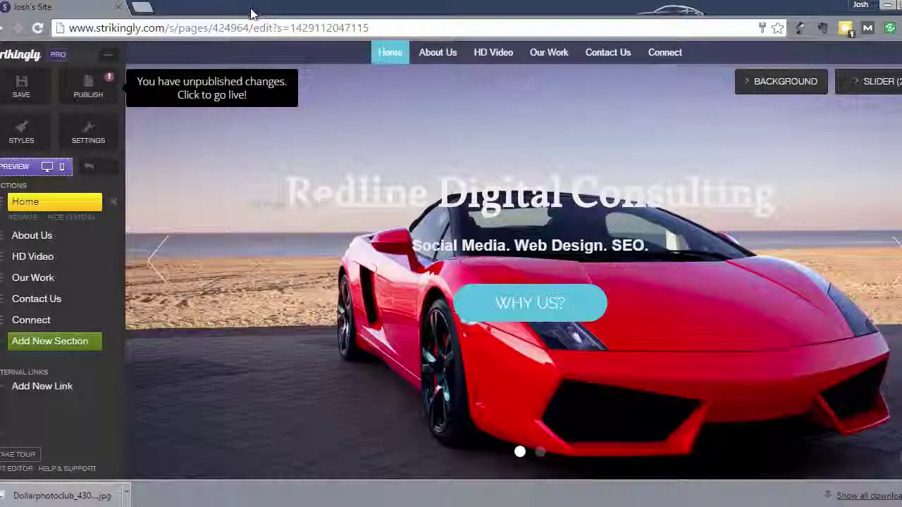
Step: Start publishing the site and set its Strikingly URL to redlinehd
click(90, 96)
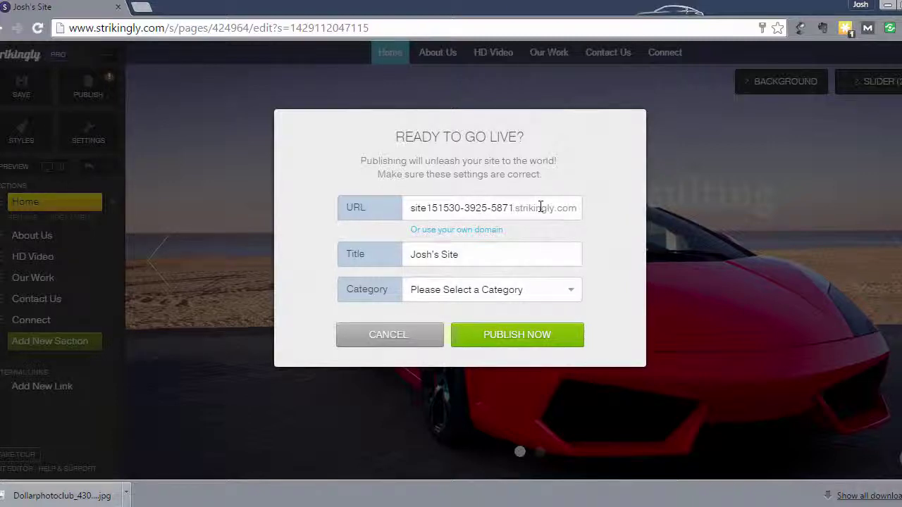
triple_click(479, 208)
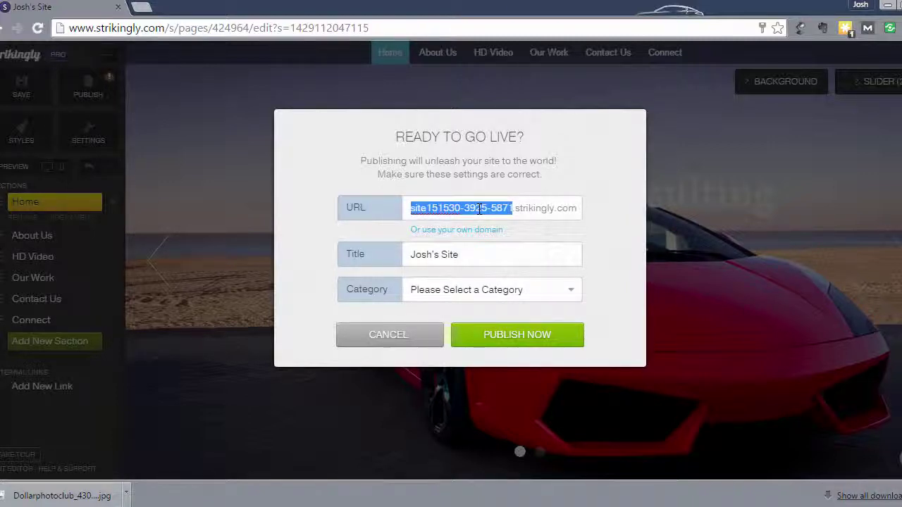
text(redlinehd)
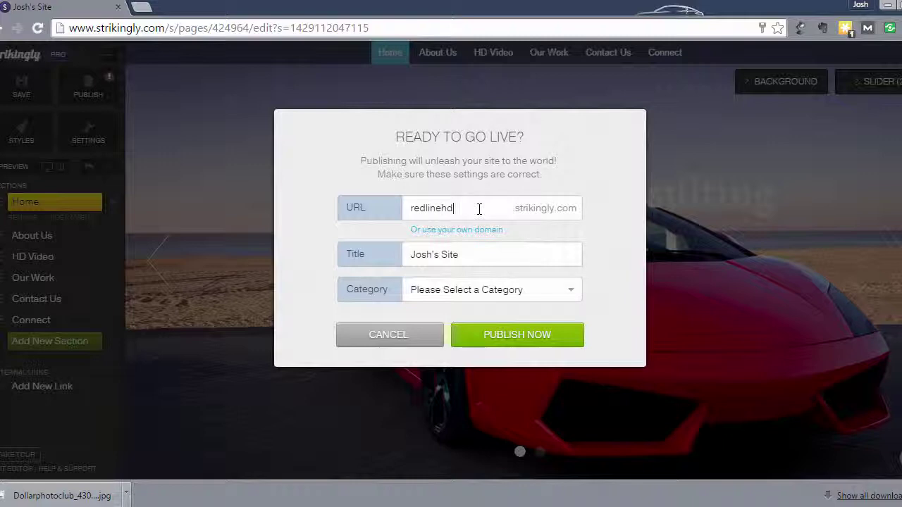
key(Tab)
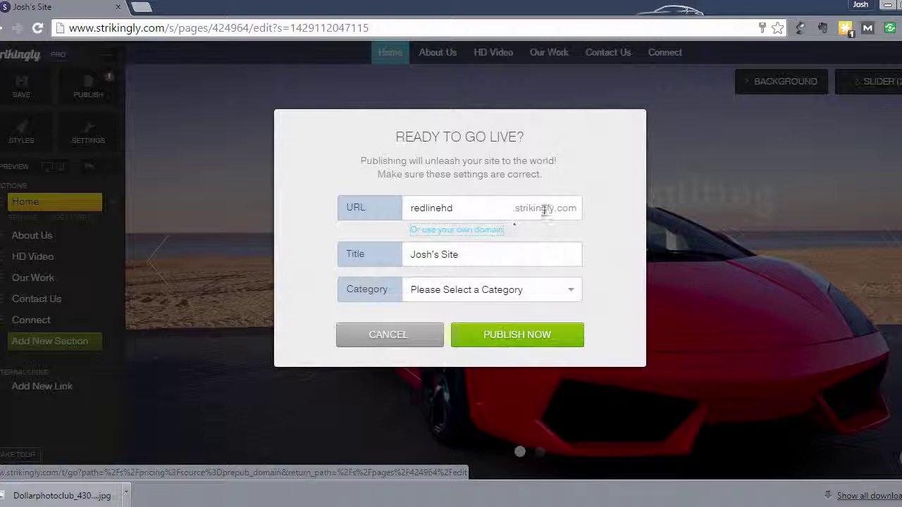
Step: Set the site title to "Redline Digital Marketing | Social Media Consulting | Website Design"
triple_click(446, 254)
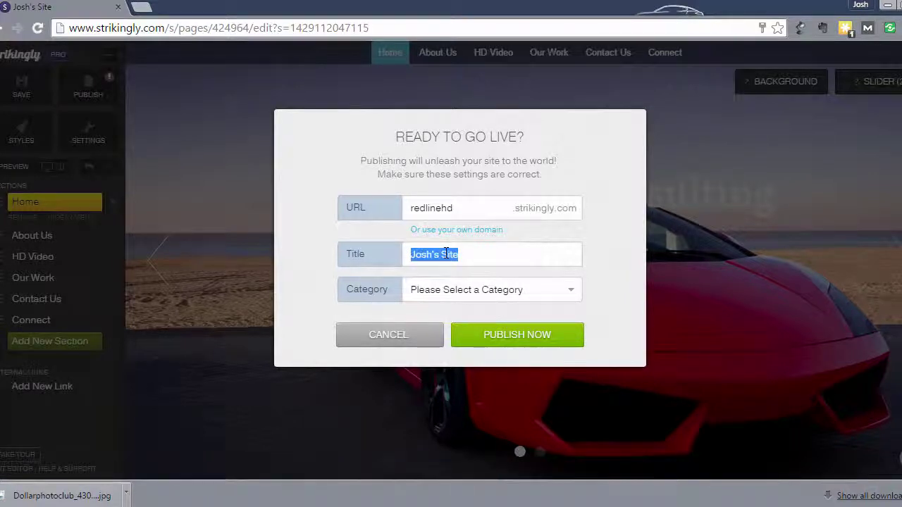
text(Redline)
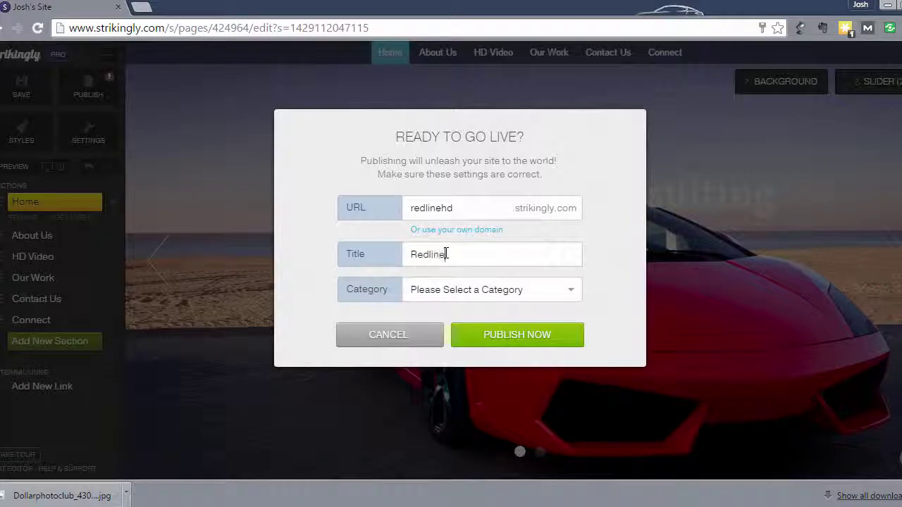
key(BackSpace)
key(BackSpace)
key(BackSpace)
key(BackSpace)
text(line D)
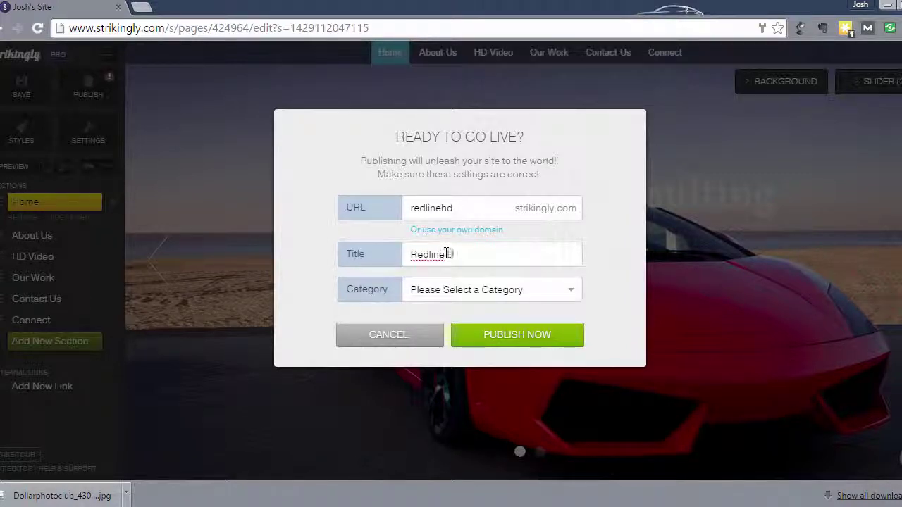
text(igital Marketing )
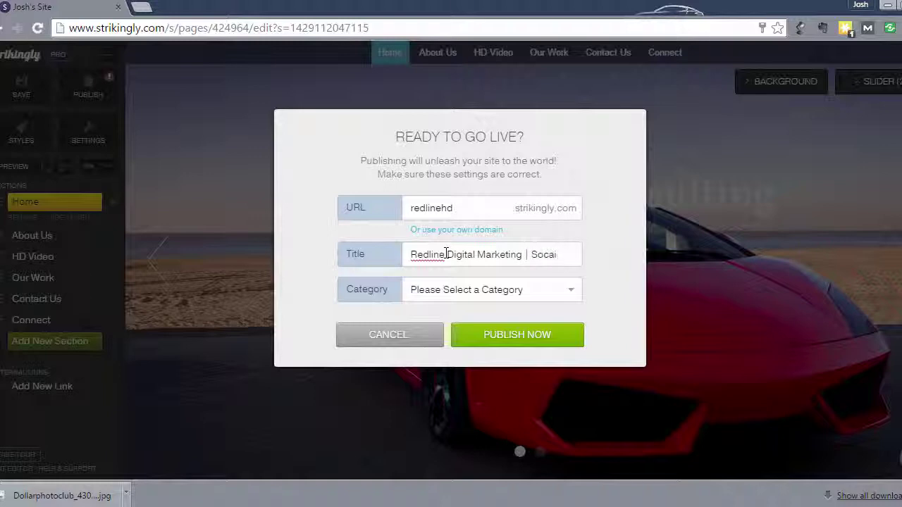
text(| Social Media)
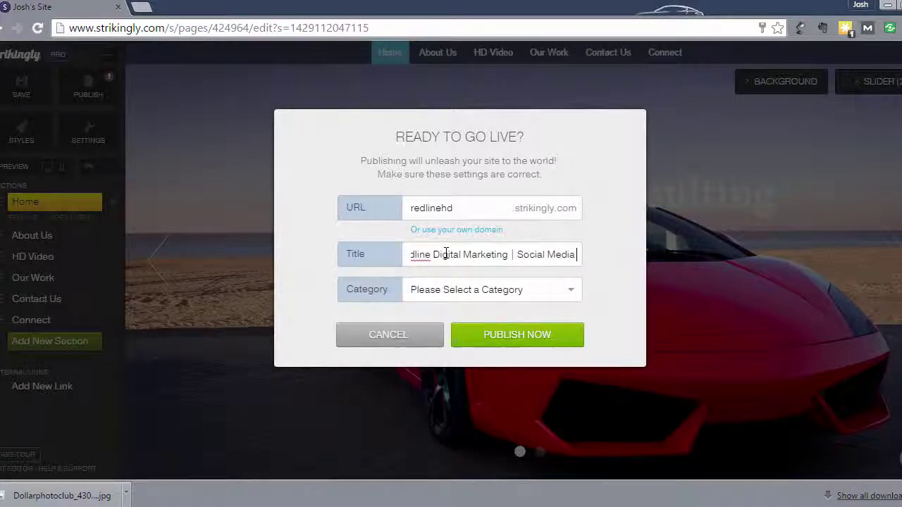
text( Consult)
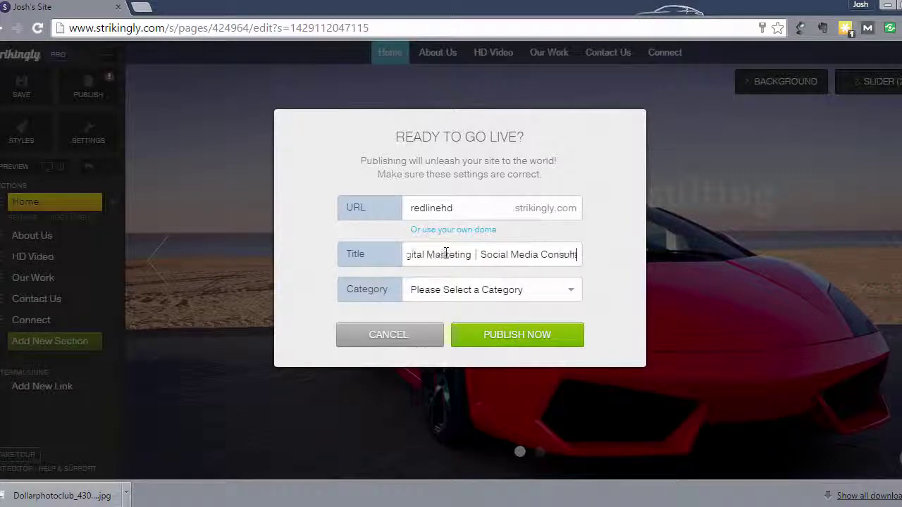
text(ing | W)
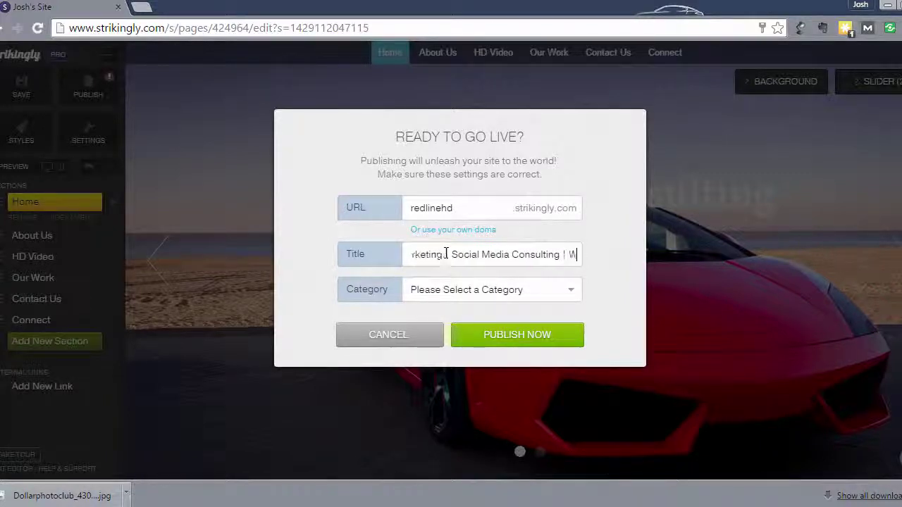
text(ebsite Design)
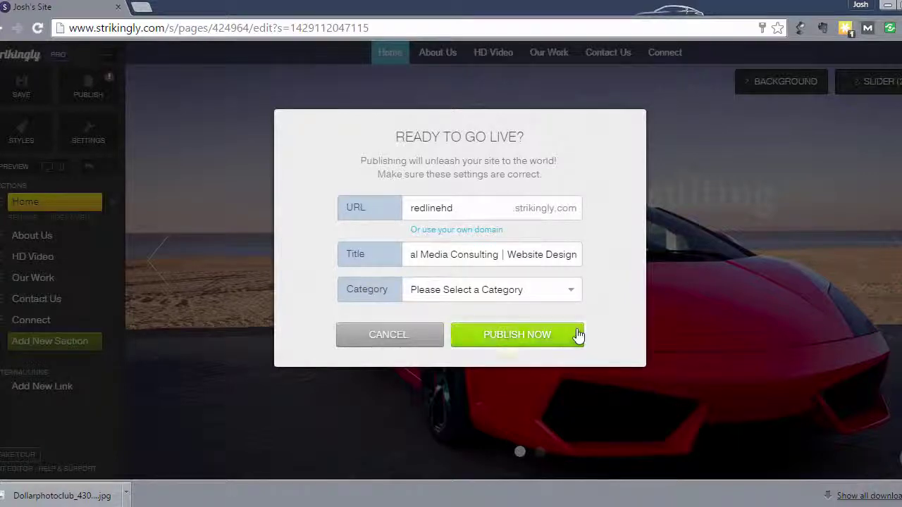
Step: Choose Business as the site category and publish the site
click(503, 297)
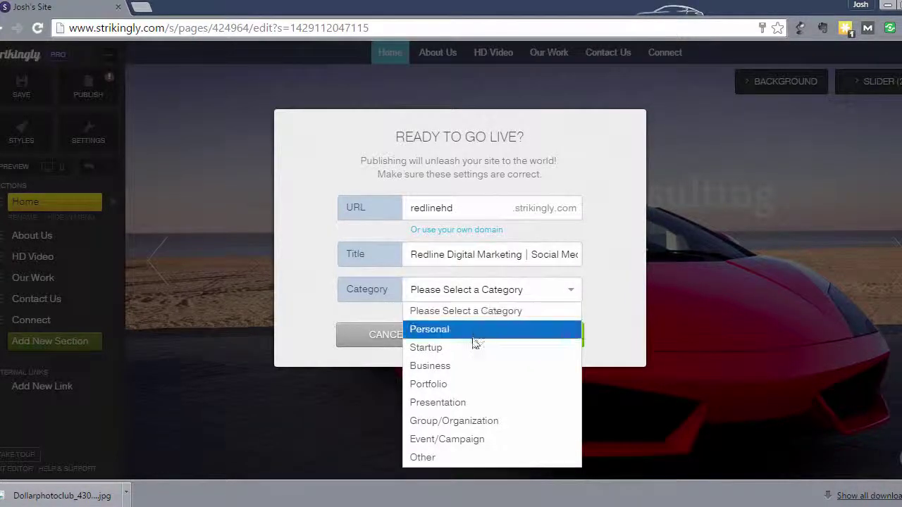
click(449, 370)
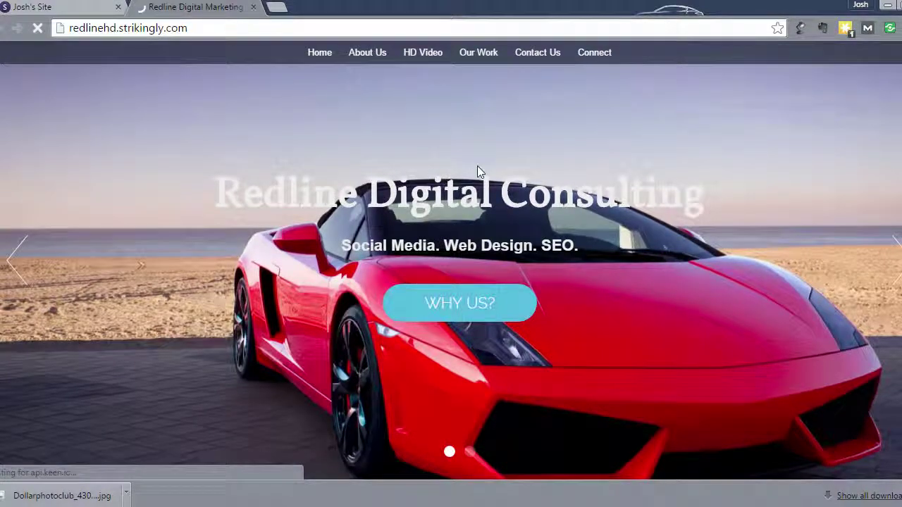
Step: Review the published site from the Home slider down to the HD Video section and test the See Our Work button
scroll(477, 168, down, 3)
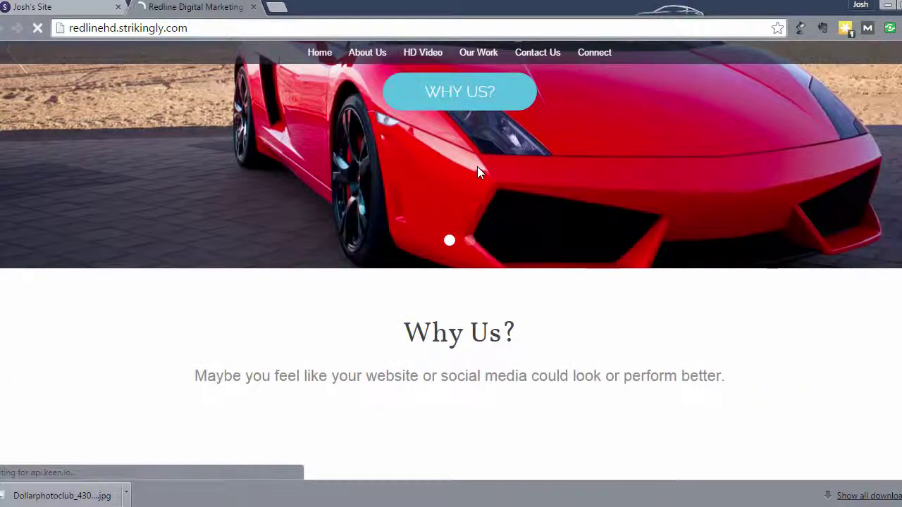
scroll(427, 202, down, 3)
scroll(427, 202, up, 4)
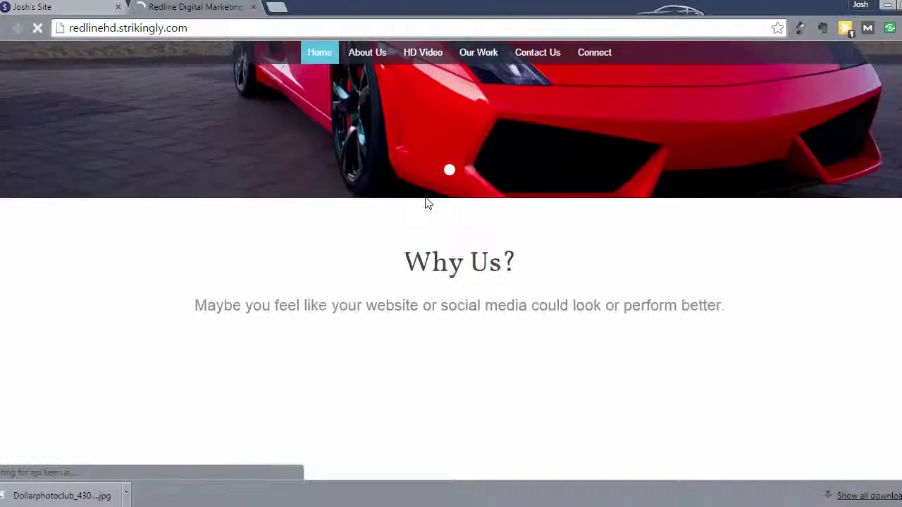
scroll(423, 202, up, 2)
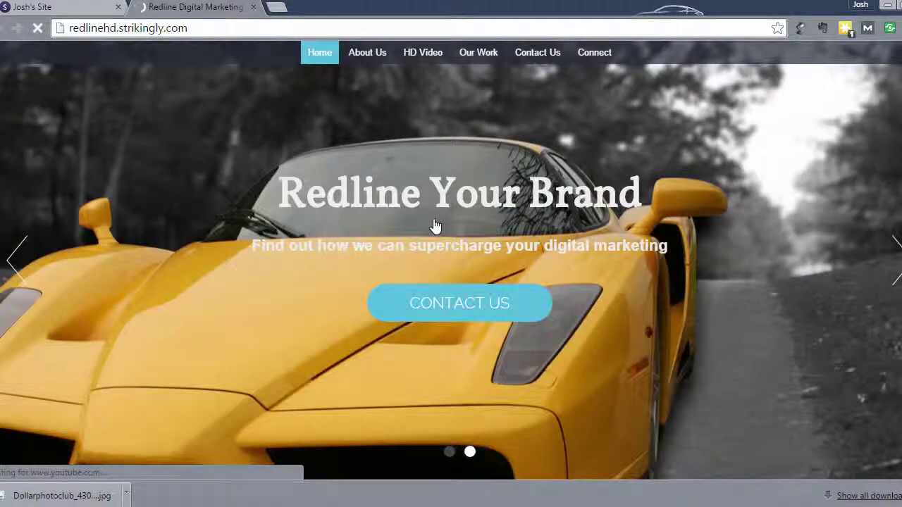
scroll(435, 224, down, 5)
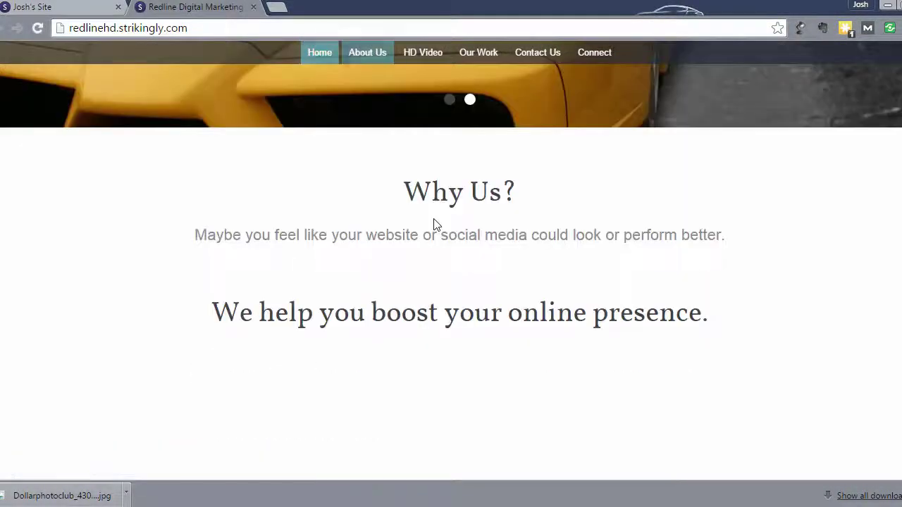
scroll(435, 224, down, 9)
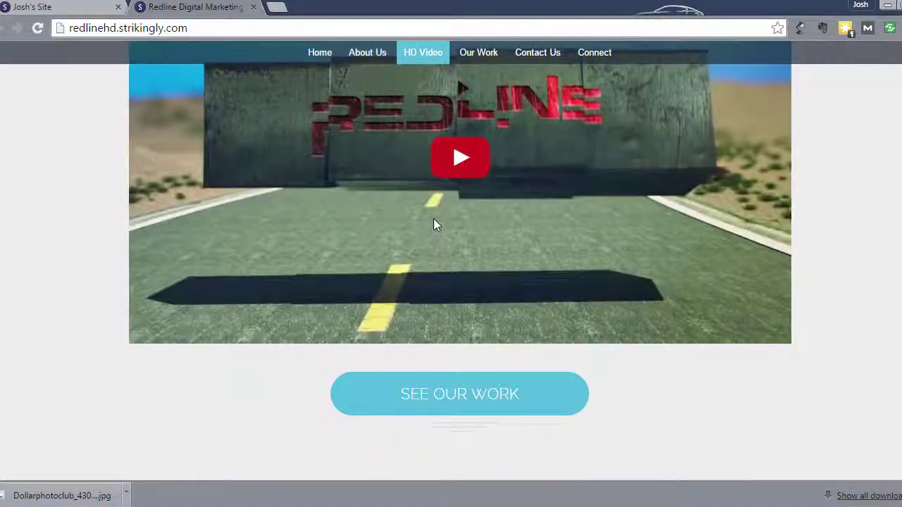
scroll(423, 245, down, 2)
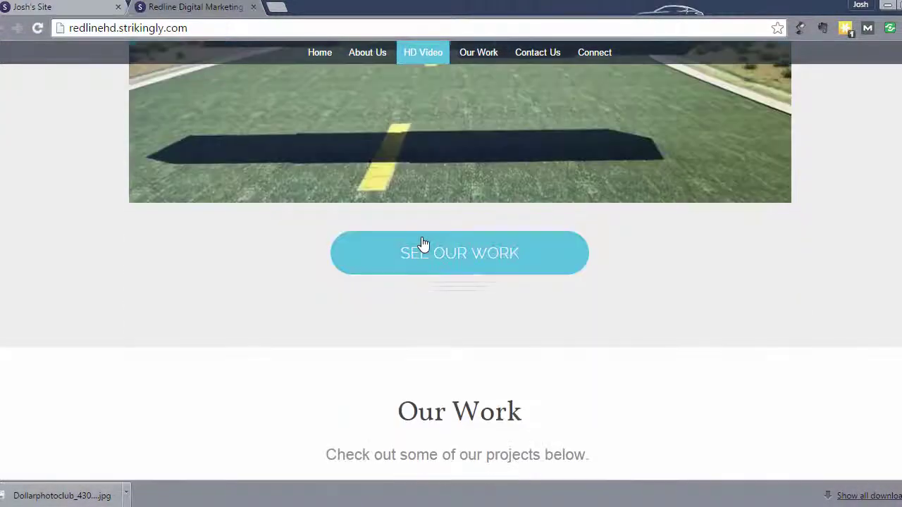
click(471, 257)
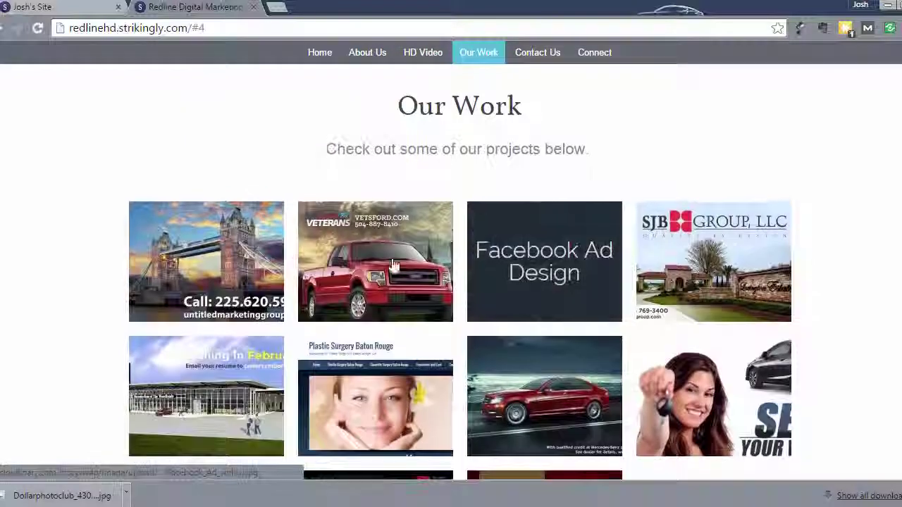
Step: Review the live site from Our Work down to the footer, return to the Home slider and show its previous slide
scroll(395, 258, down, 4)
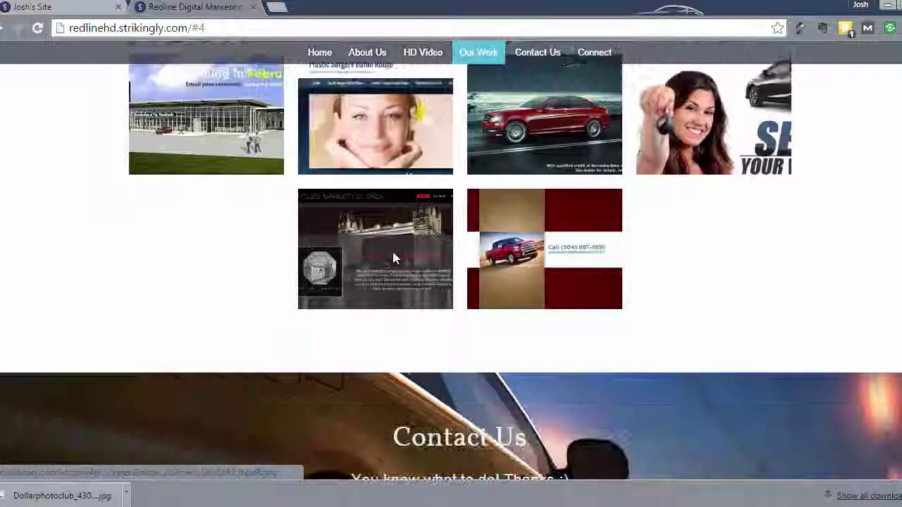
scroll(394, 258, down, 11)
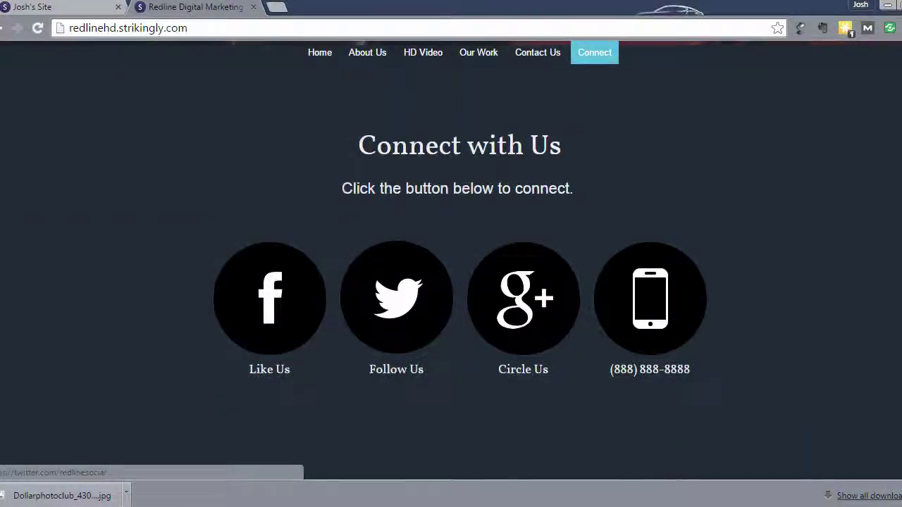
scroll(451, 204, down, 1)
scroll(451, 207, down, 2)
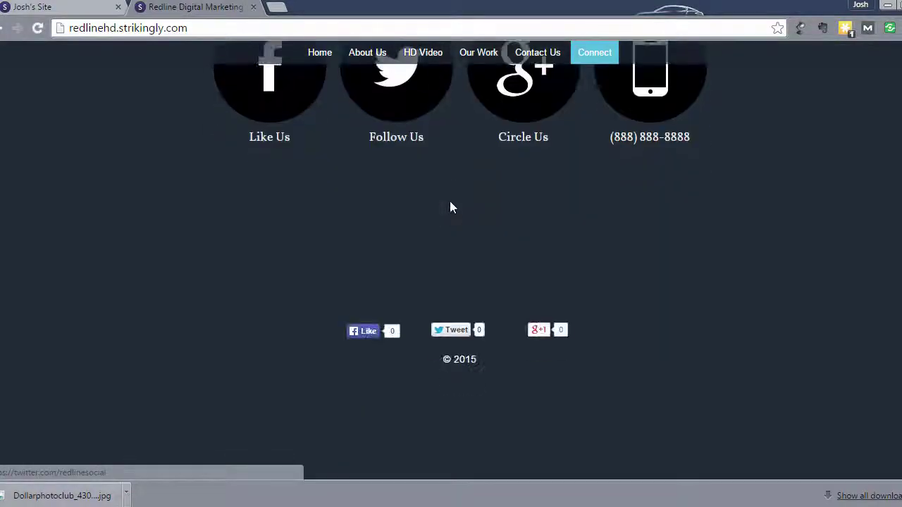
scroll(451, 204, up, 20)
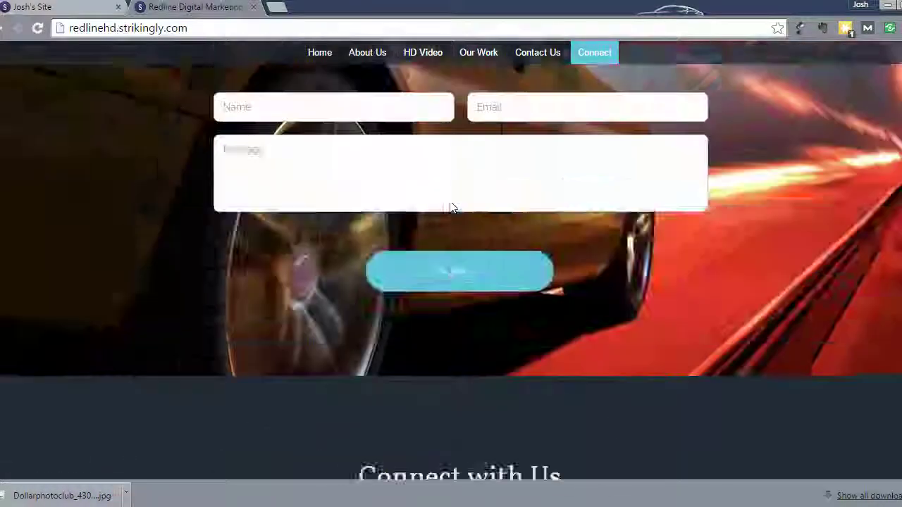
scroll(452, 209, up, 10)
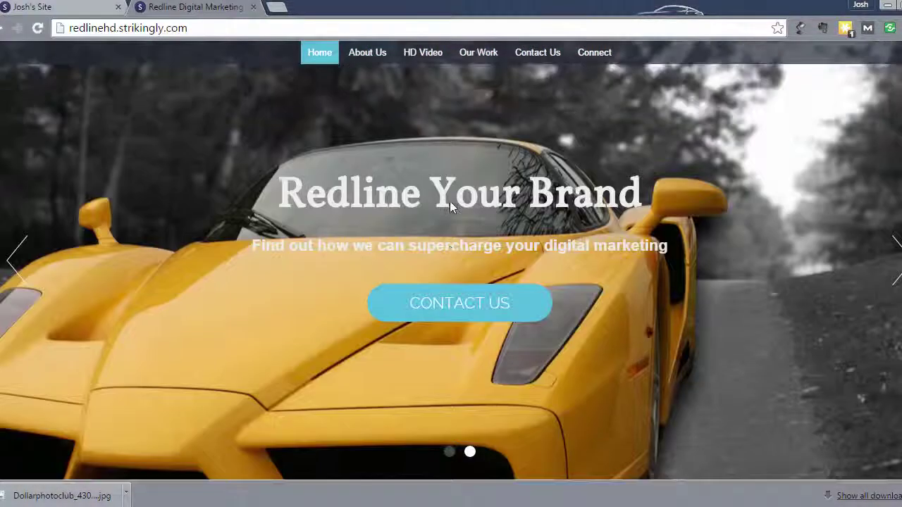
click(17, 270)
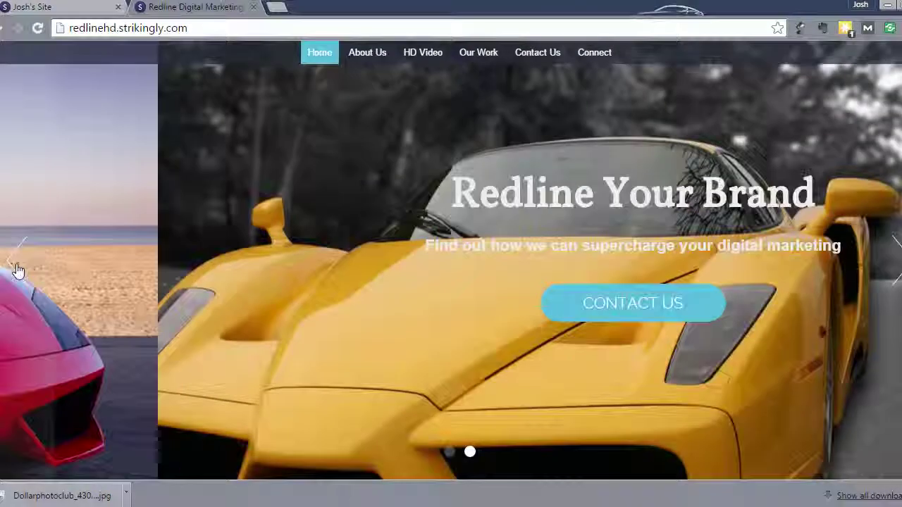